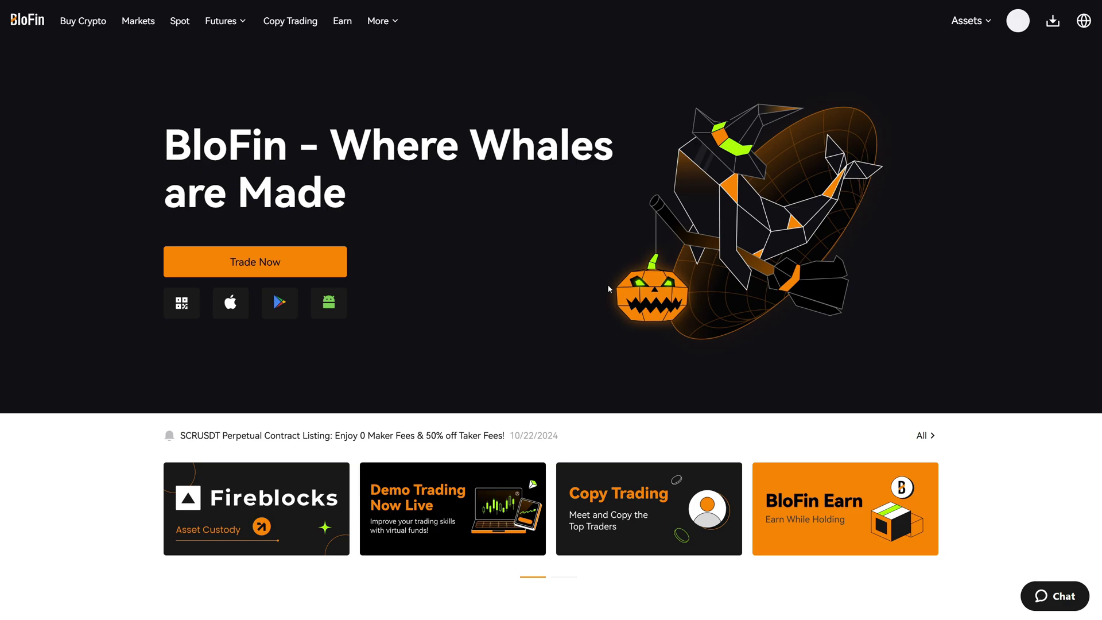
# Return home, open Assets Overview showing 394.24 USDT equity, and start a new deposit.
pyautogui.click(80, 23)
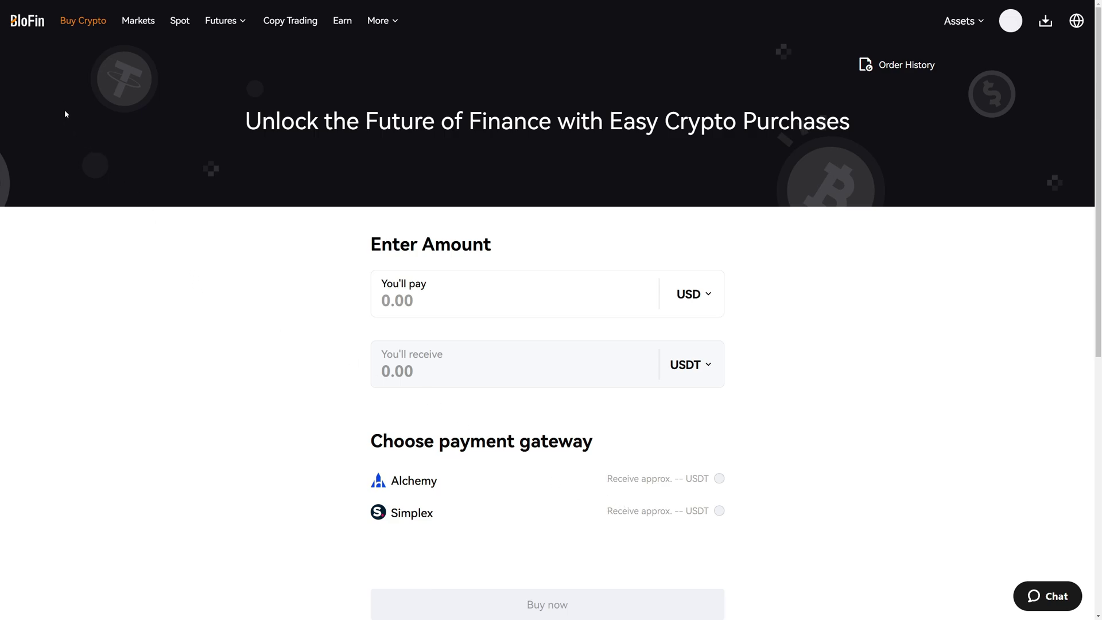
pyautogui.click(39, 29)
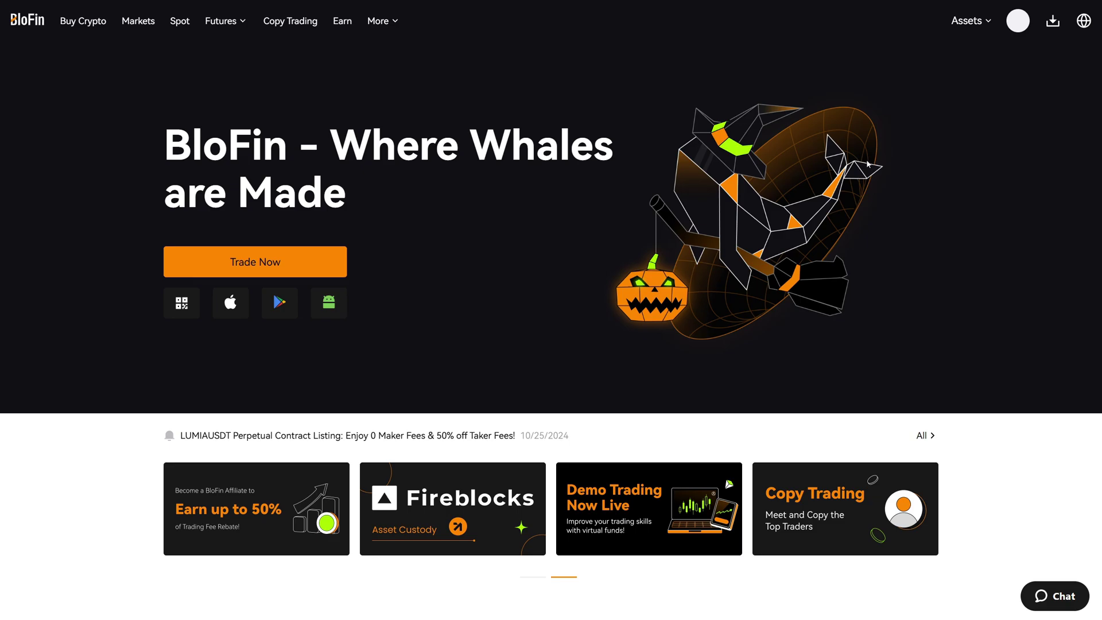
pyautogui.moveTo(966, 29)
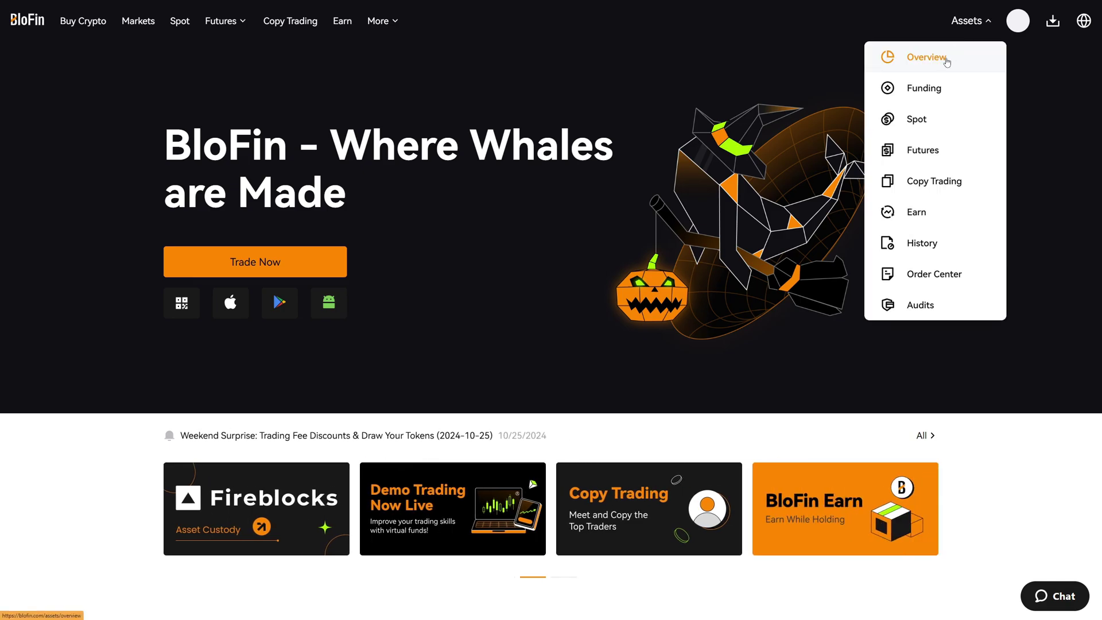
pyautogui.click(946, 60)
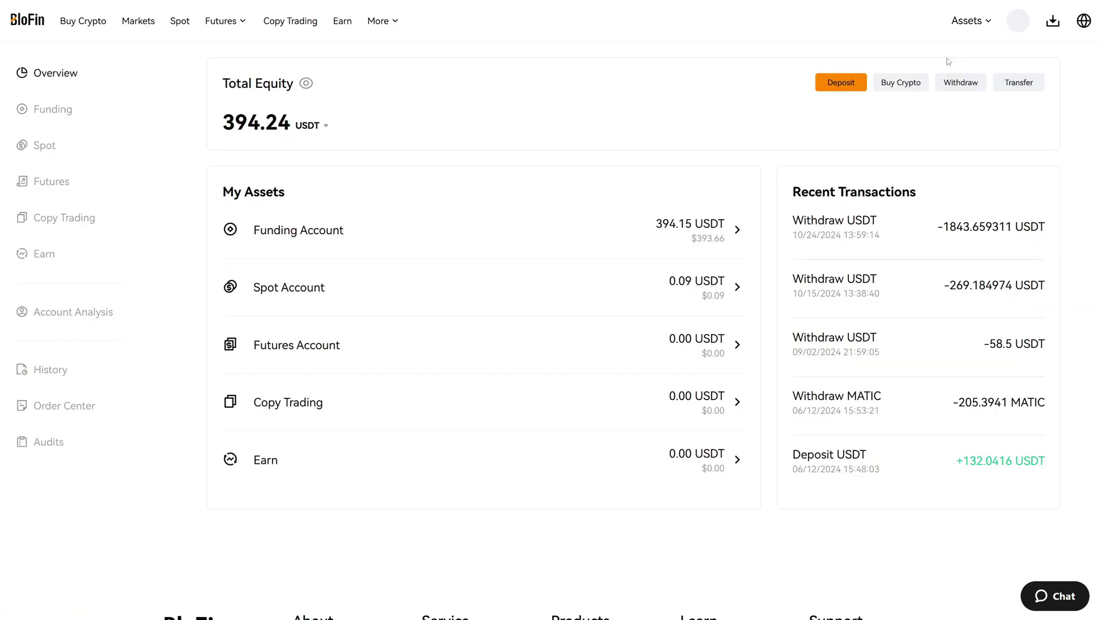
pyautogui.click(831, 84)
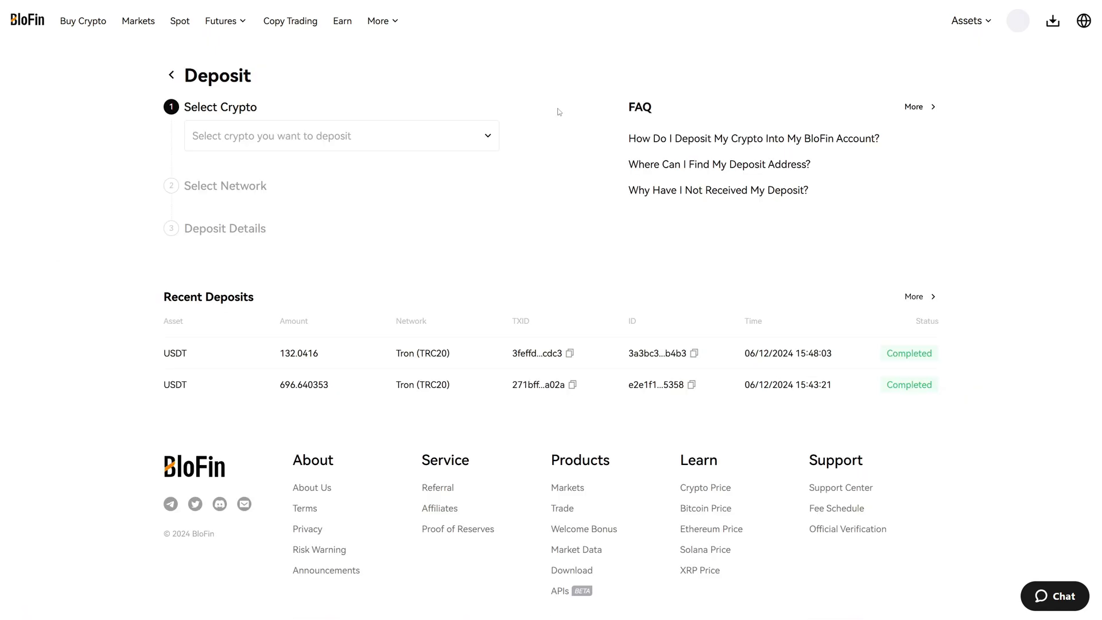
# Choose USDT on the Tron (TRC20) network and copy the Funding Account deposit address.
pyautogui.click(431, 135)
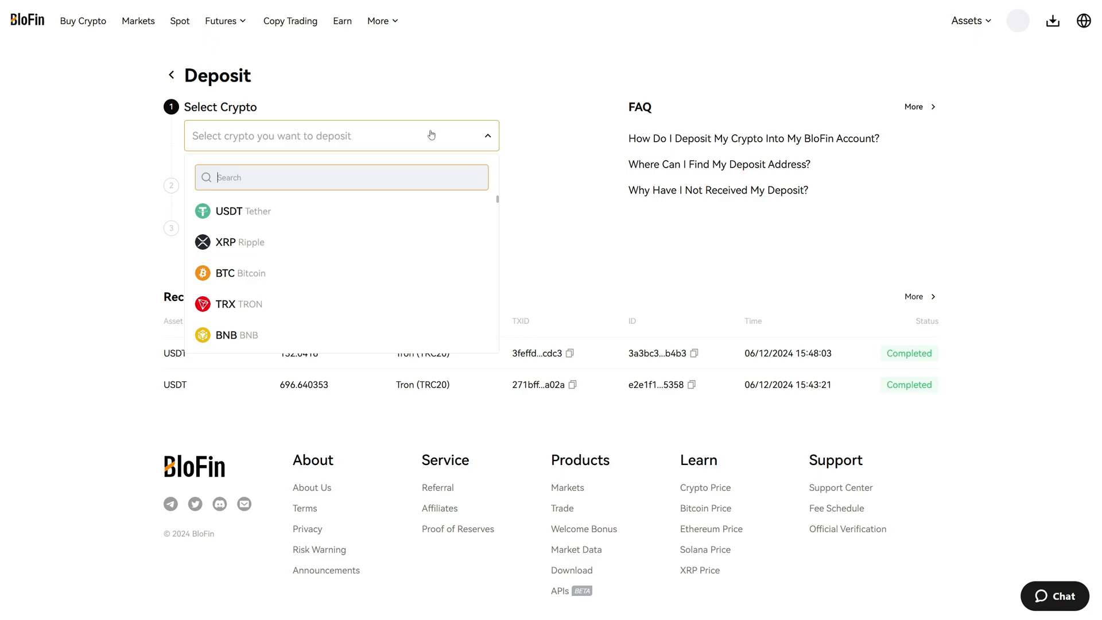
pyautogui.click(292, 212)
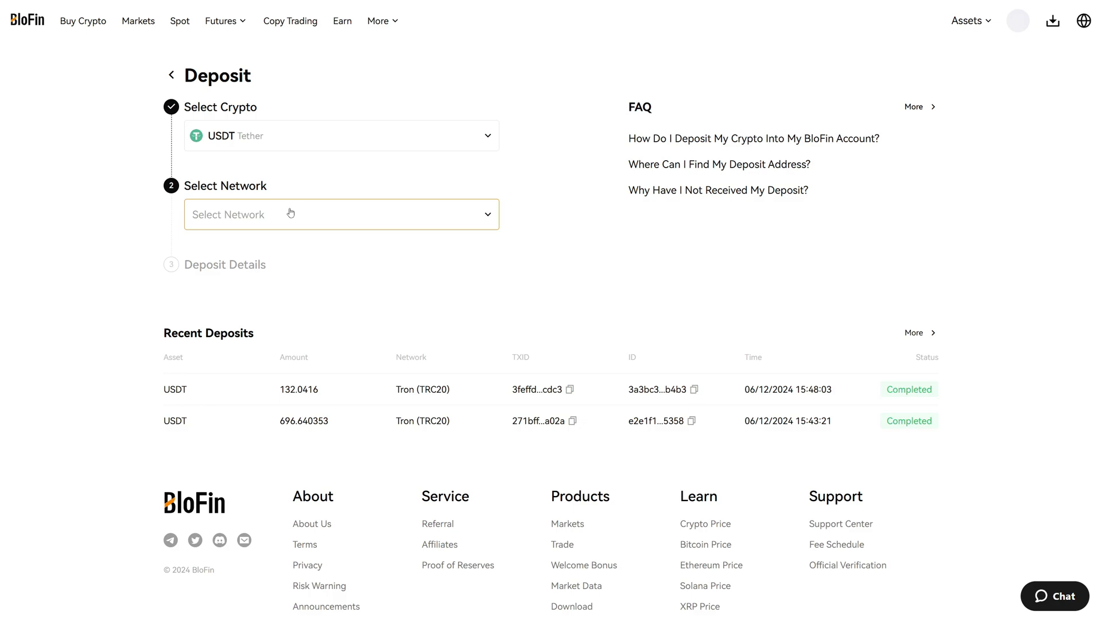
pyautogui.click(290, 213)
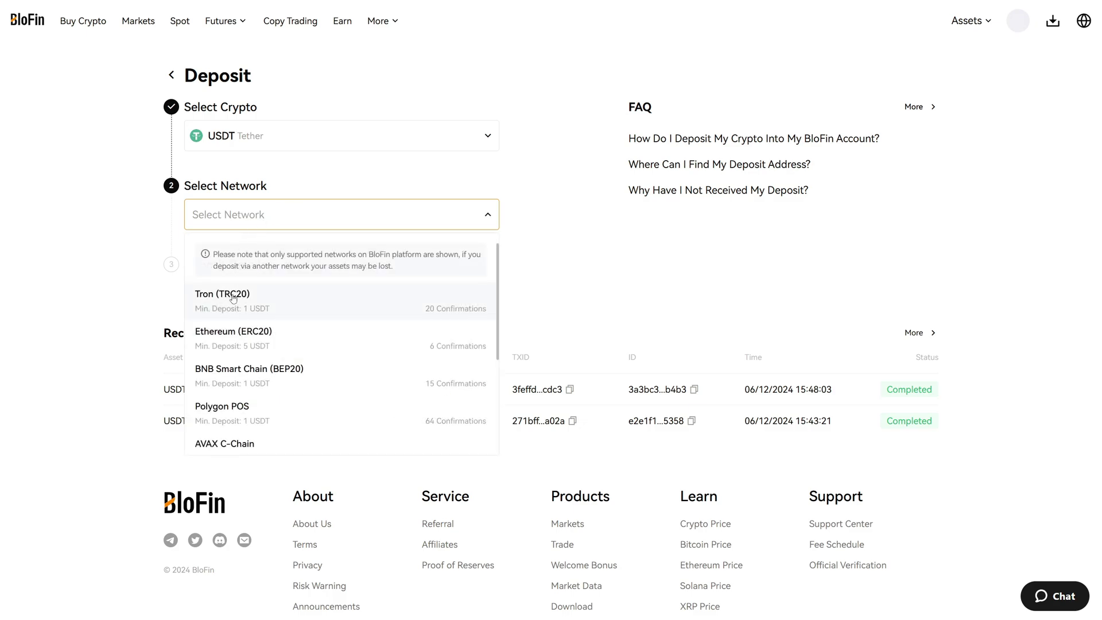
pyautogui.click(251, 296)
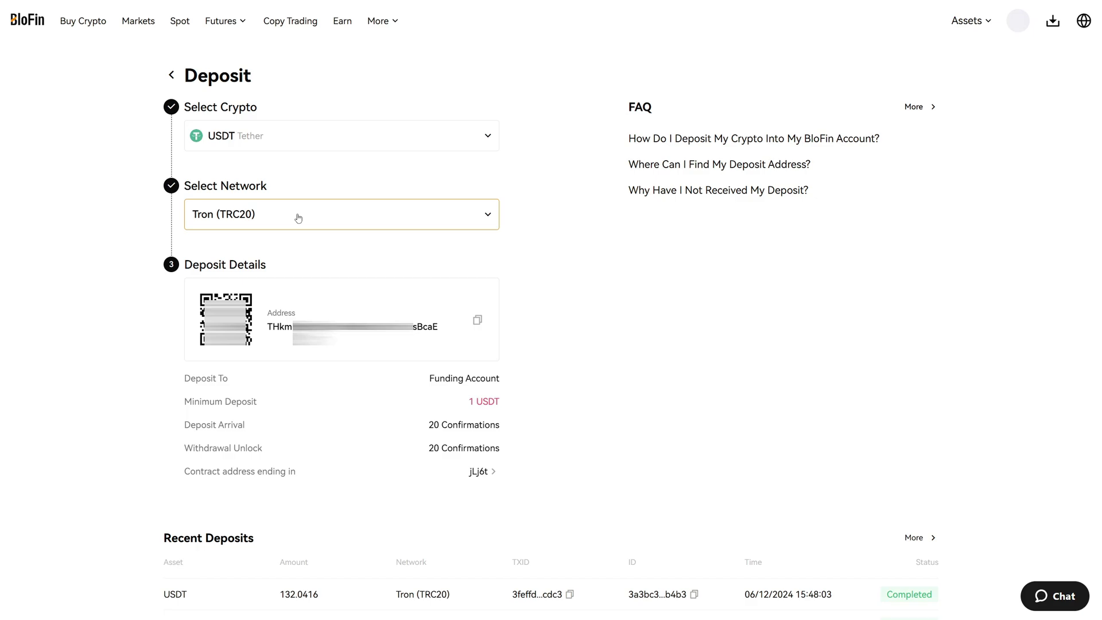
pyautogui.click(477, 320)
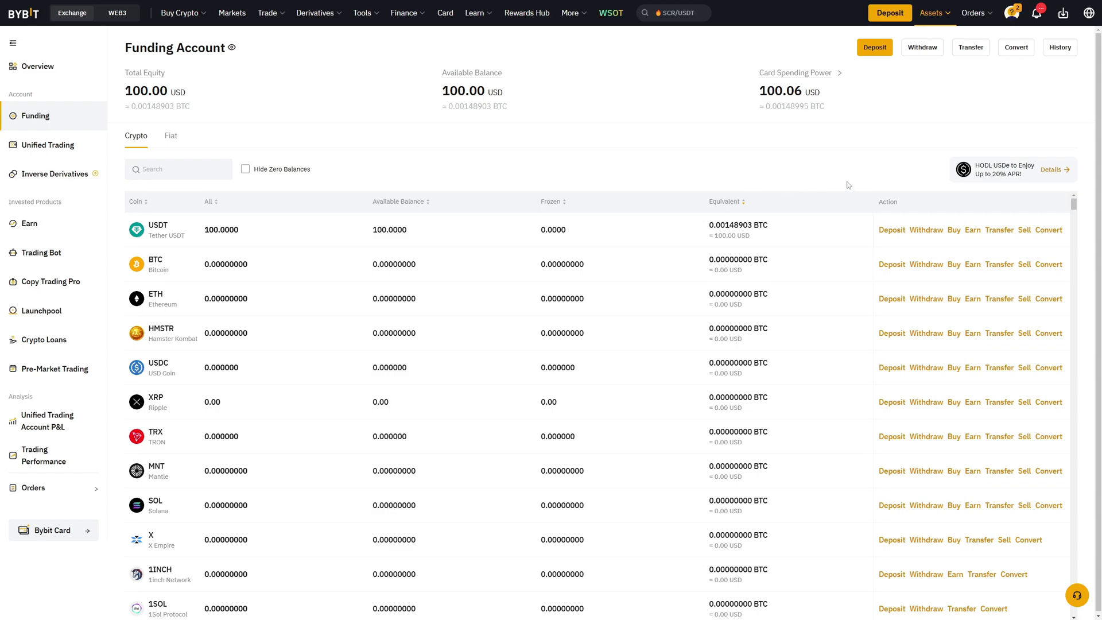
# Withdraw all 100 USDT from Bybit over TRC20 to the BloFin address, receiving 98.7 USDT.
pyautogui.click(926, 230)
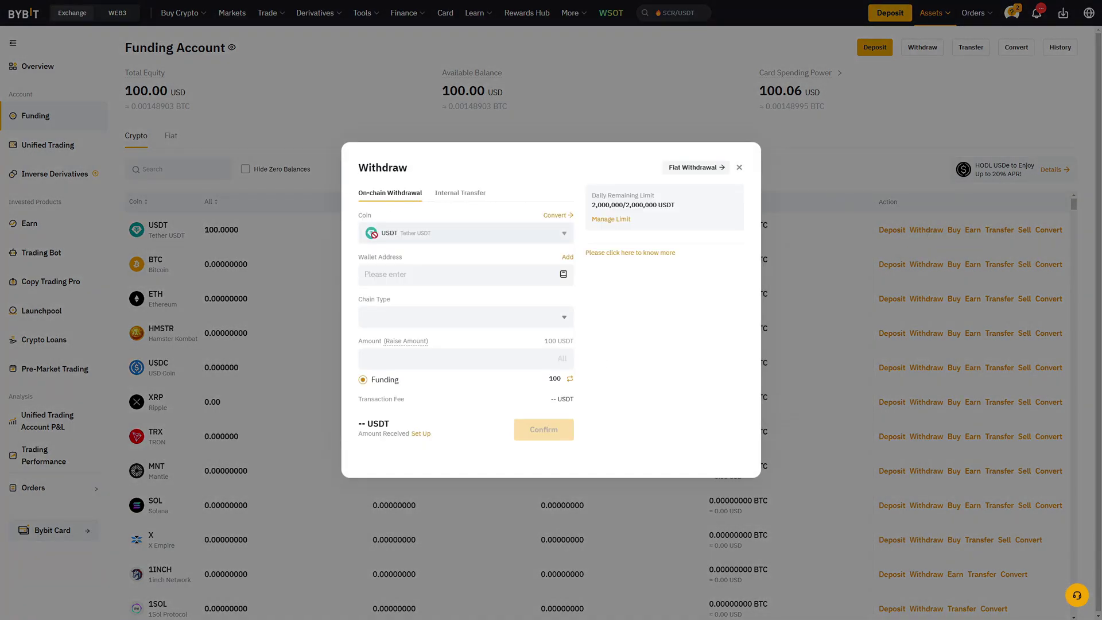
pyautogui.click(398, 268)
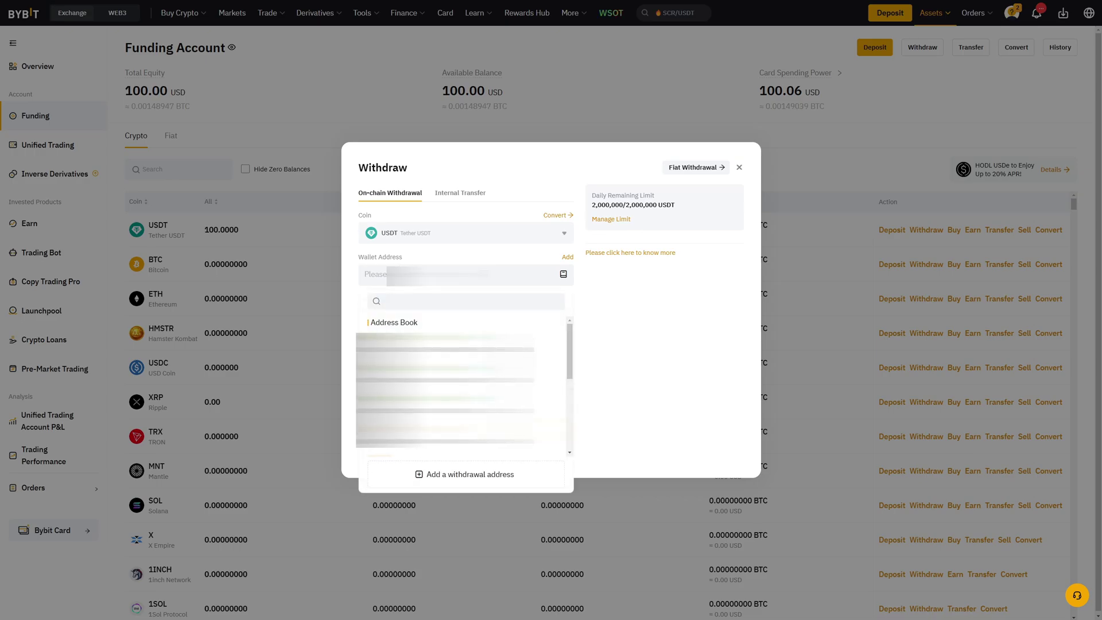
pyautogui.hotkey('ctrl', 'v')
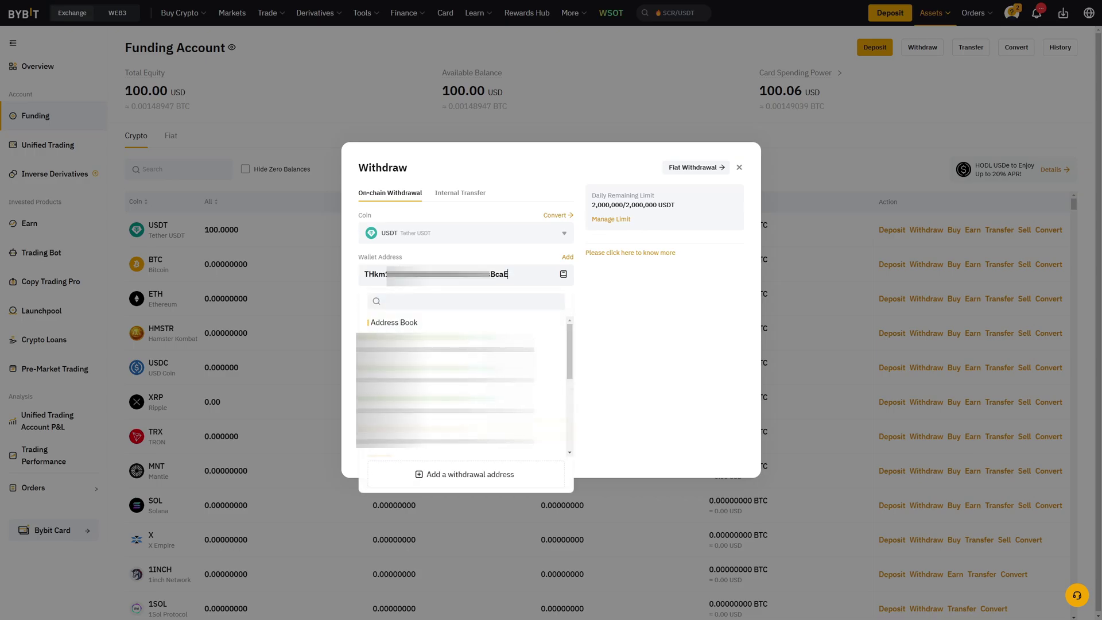
pyautogui.click(605, 294)
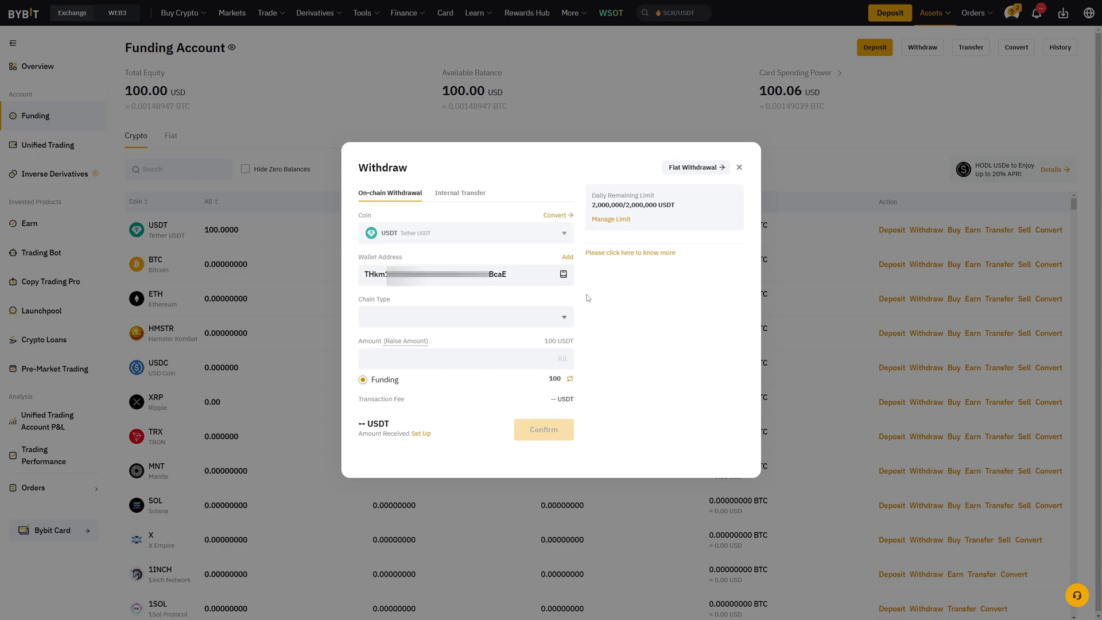
pyautogui.click(548, 320)
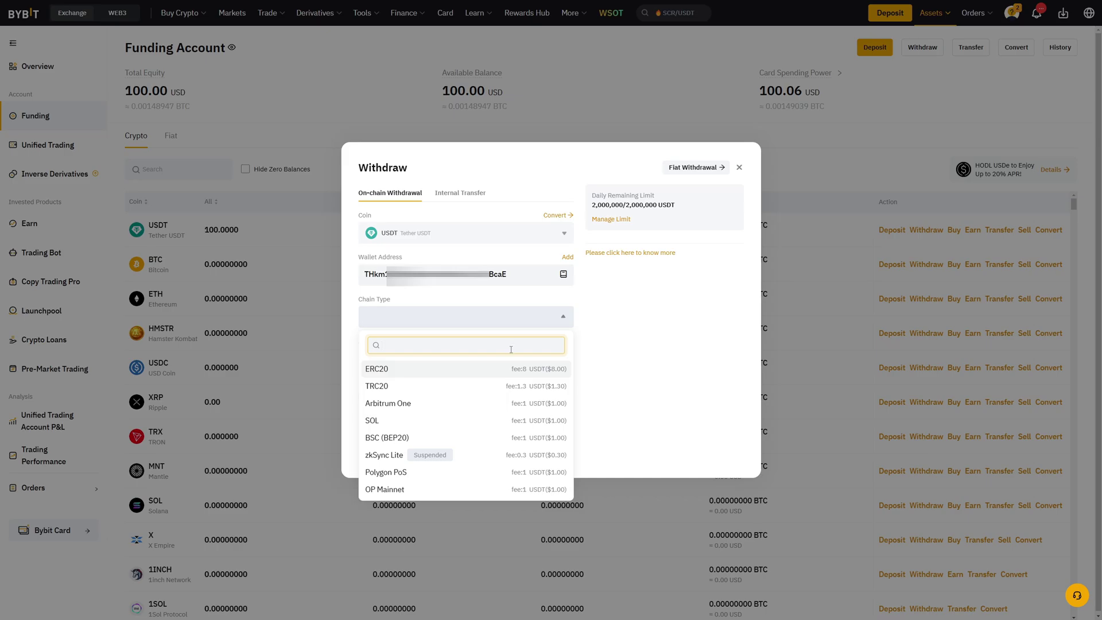
pyautogui.click(438, 391)
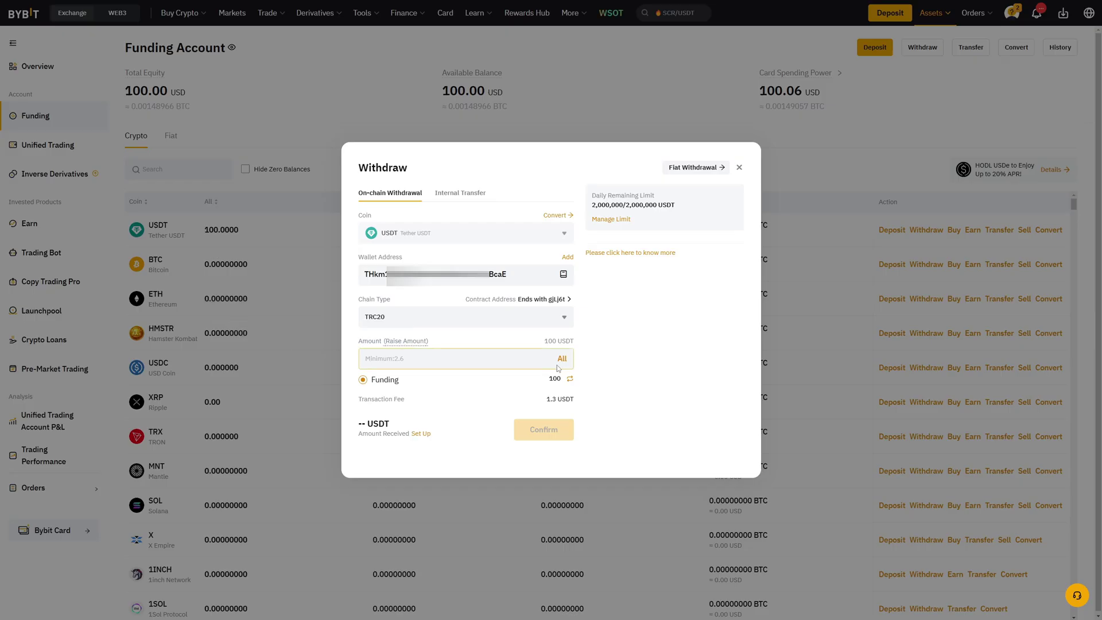
pyautogui.click(561, 359)
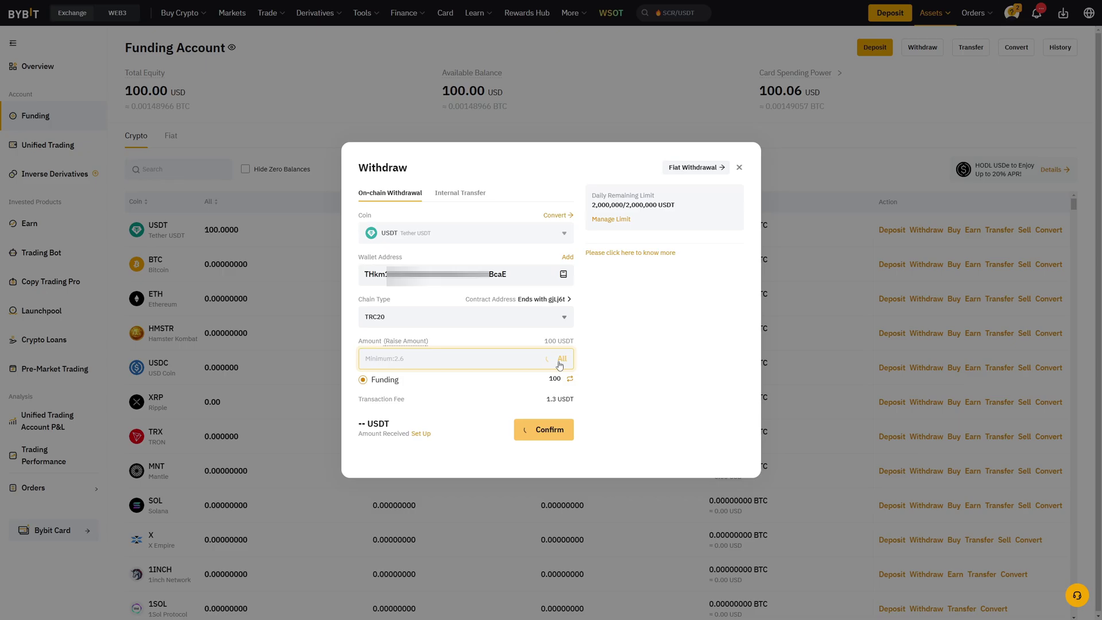
pyautogui.click(544, 429)
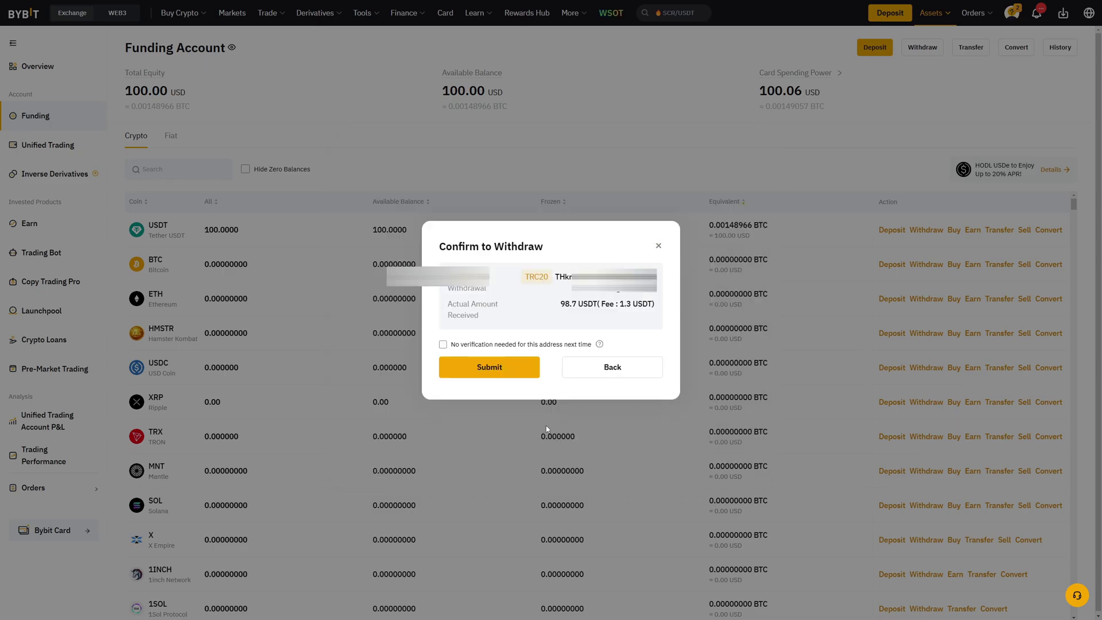
pyautogui.click(517, 370)
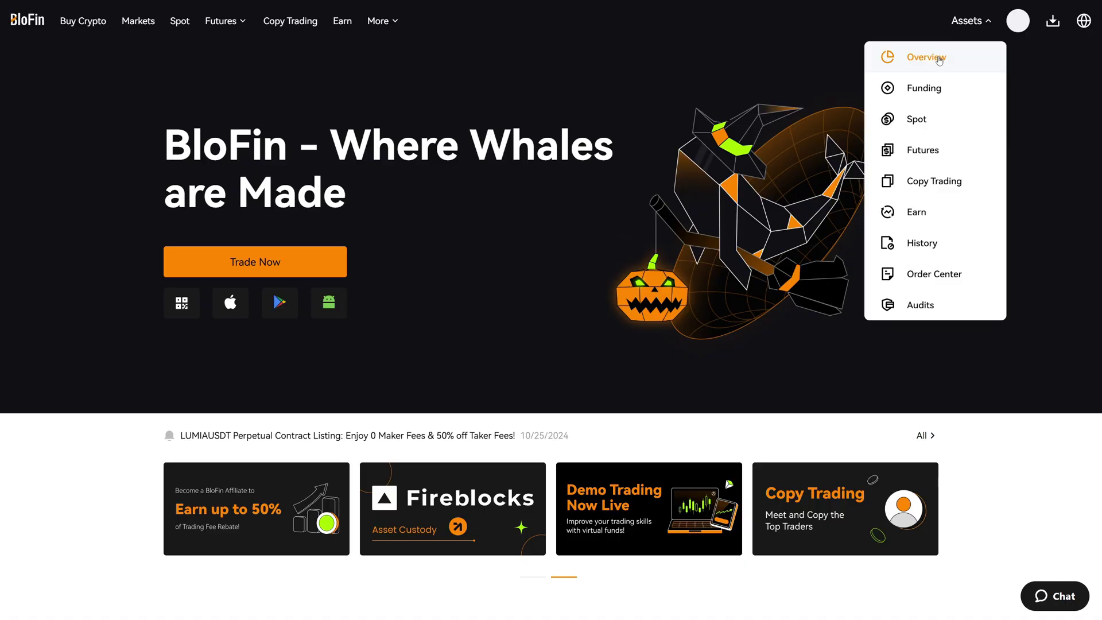
# Check the +98.7 USDT deposit and 492.85 USDT Funding Account balance in Assets Overview.
pyautogui.click(938, 60)
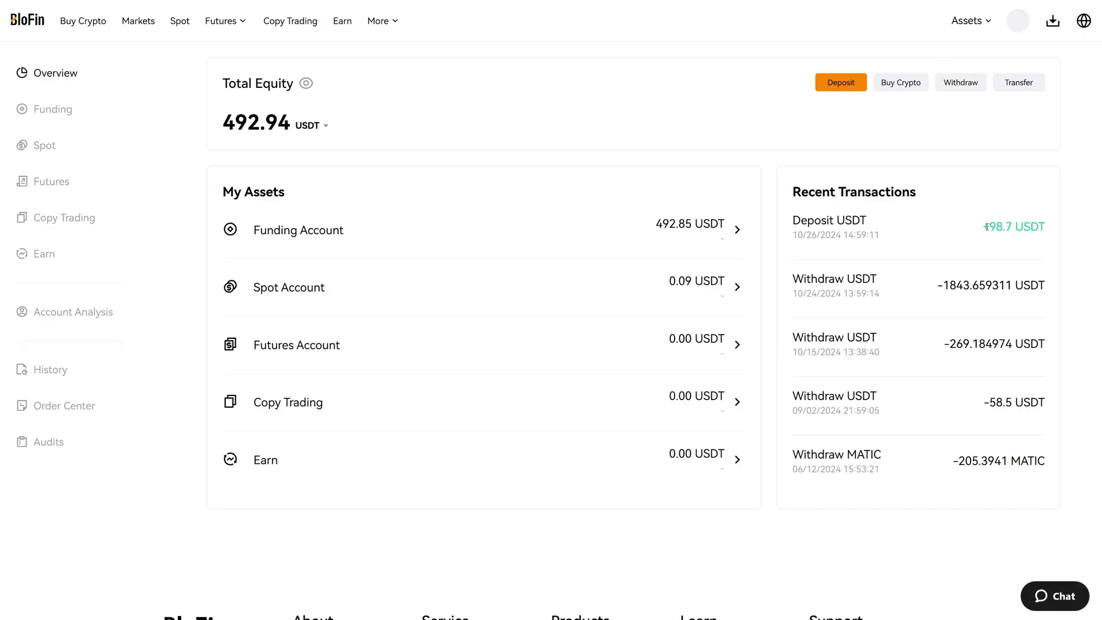
pyautogui.moveTo(983, 234); pyautogui.dragTo(1038, 241)
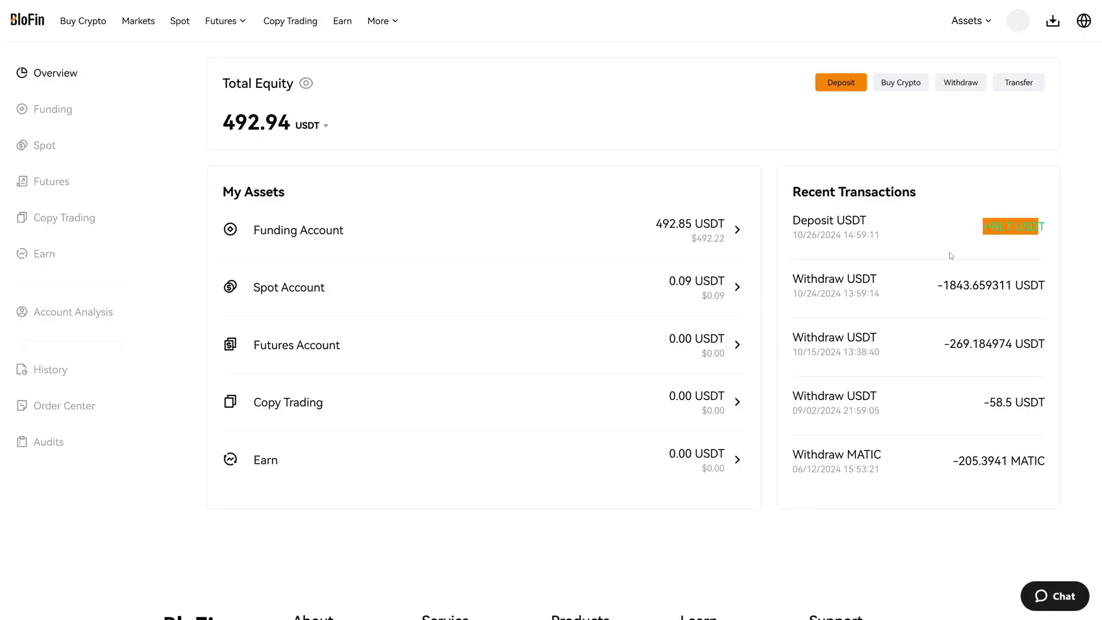
pyautogui.click(954, 190)
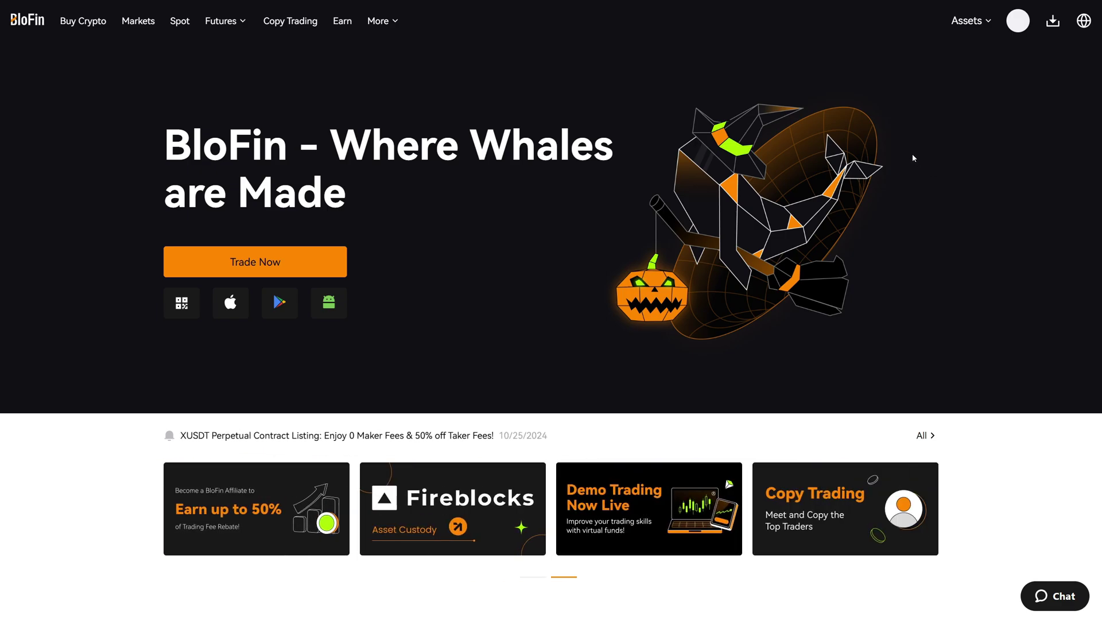
pyautogui.moveTo(953, 27)
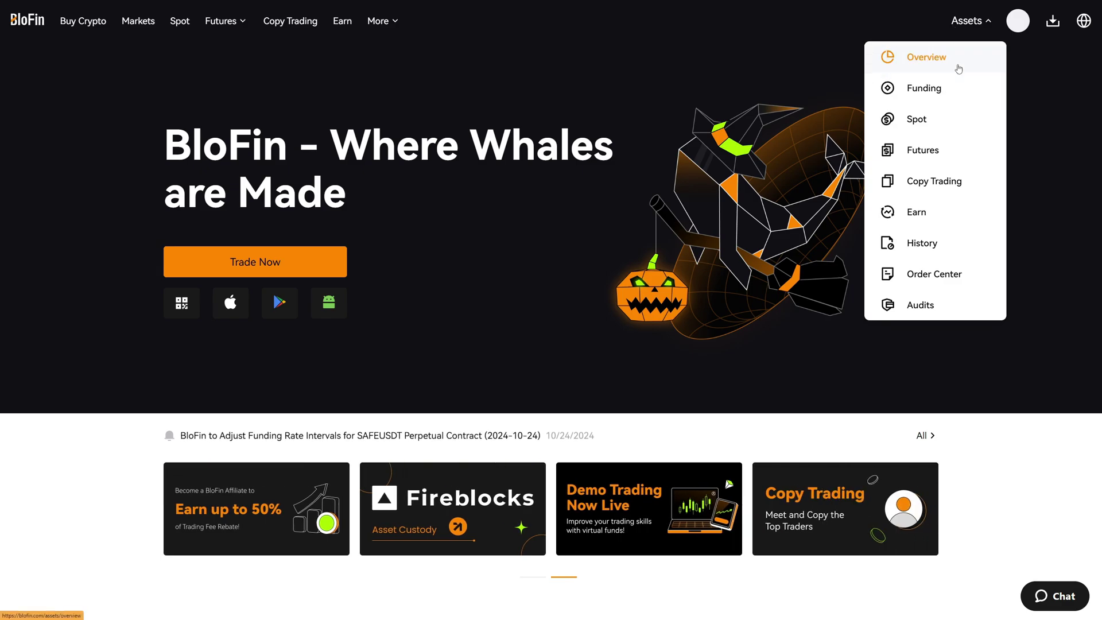
pyautogui.click(924, 60)
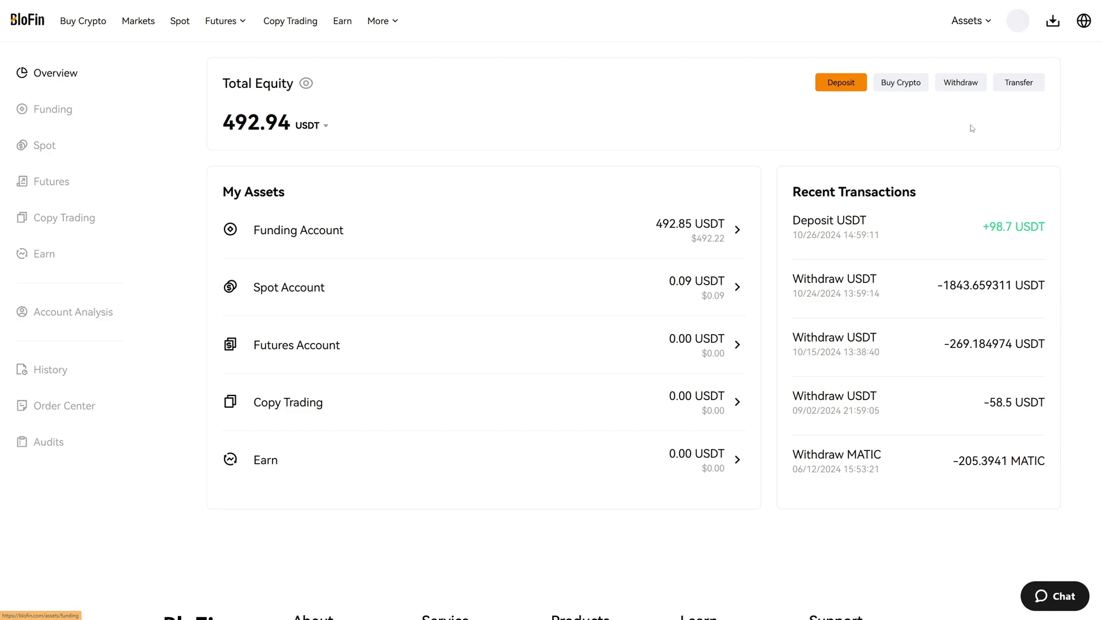
# Transfer the full 0.02818716 USDT from the Spot Account into the Funding Account.
pyautogui.click(1011, 86)
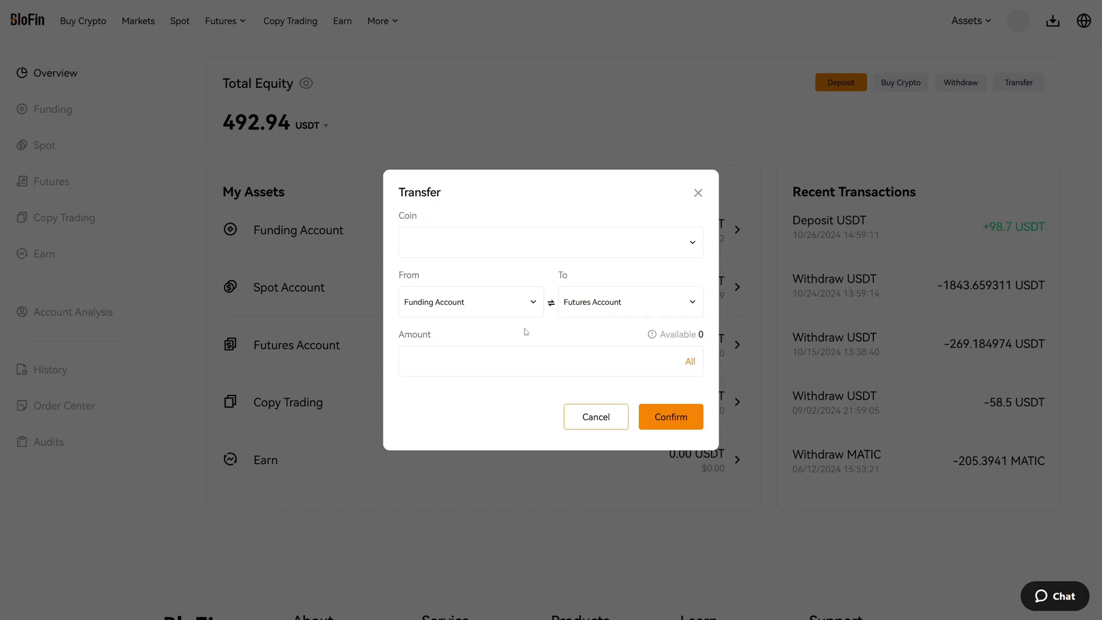
pyautogui.click(552, 303)
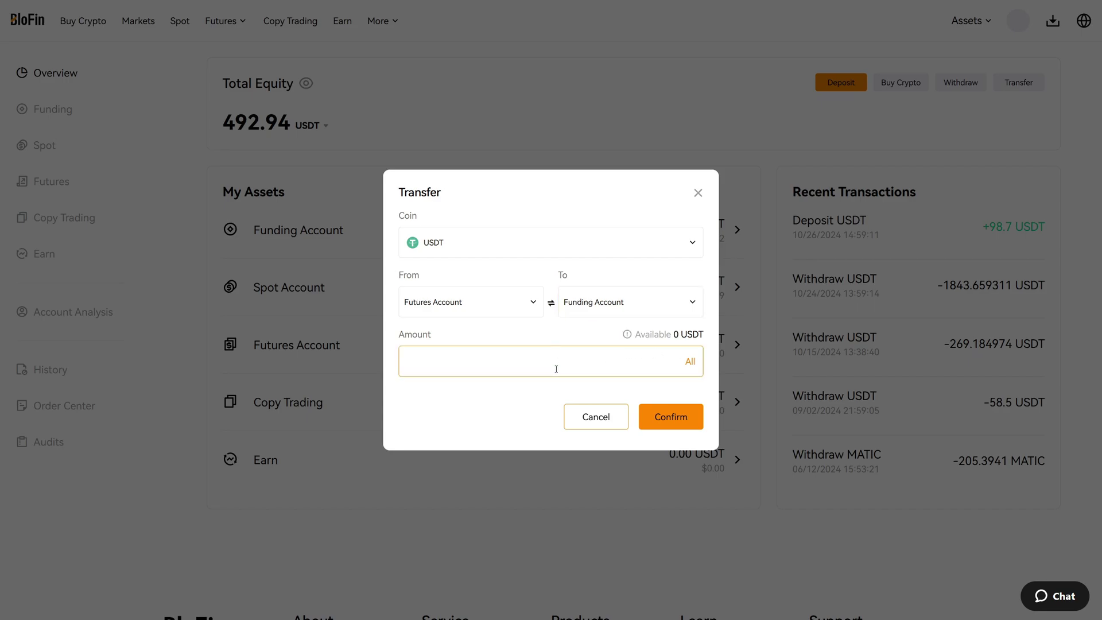
pyautogui.click(494, 310)
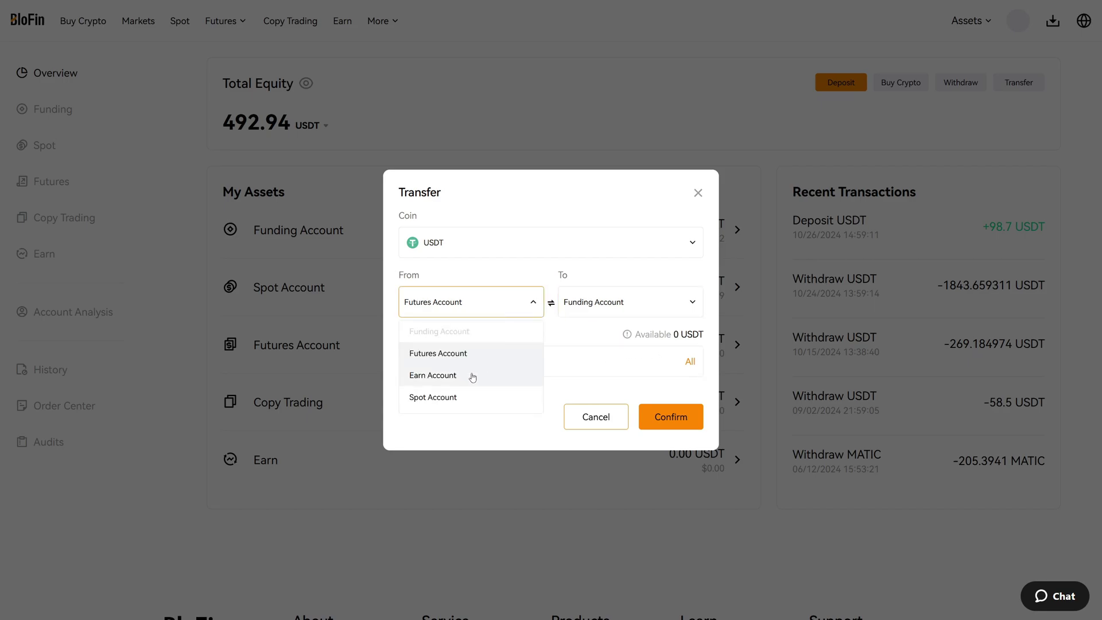
pyautogui.click(455, 398)
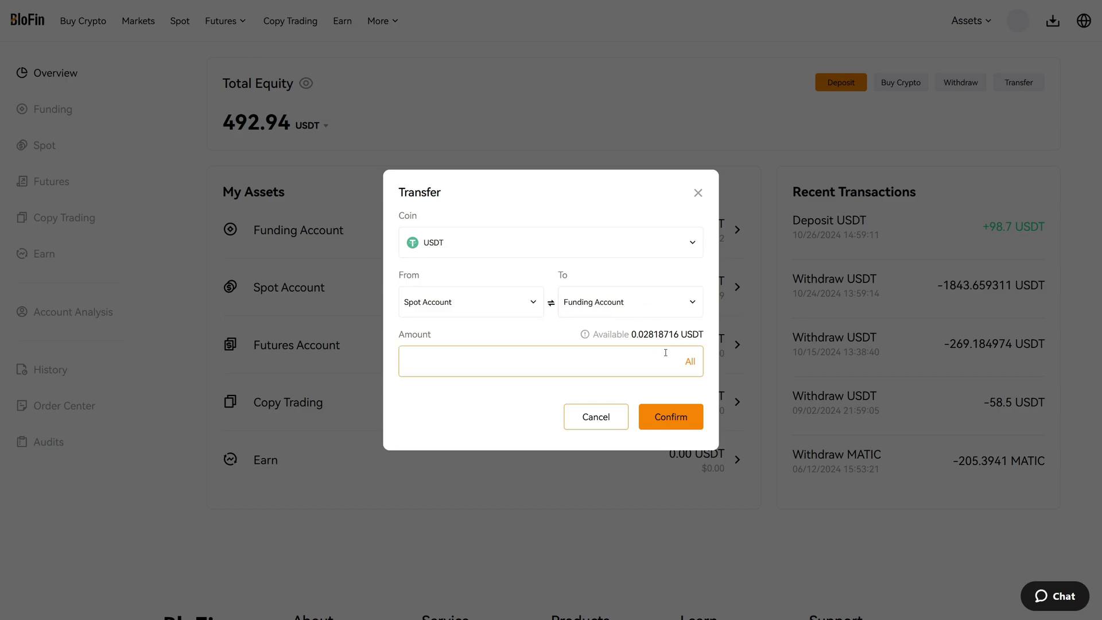
pyautogui.click(690, 362)
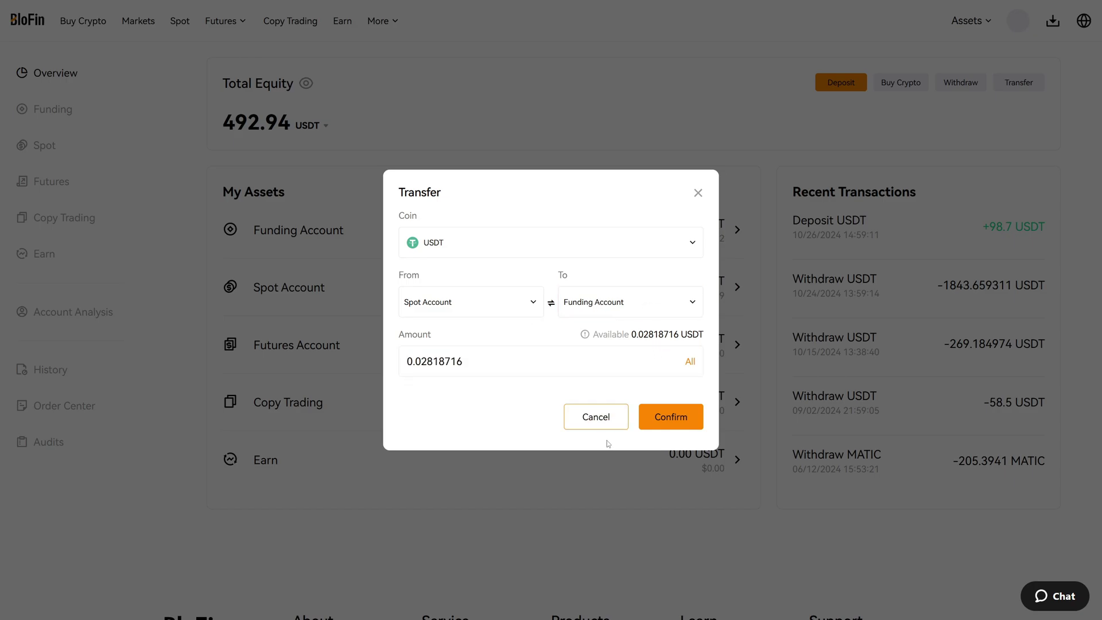
pyautogui.click(669, 419)
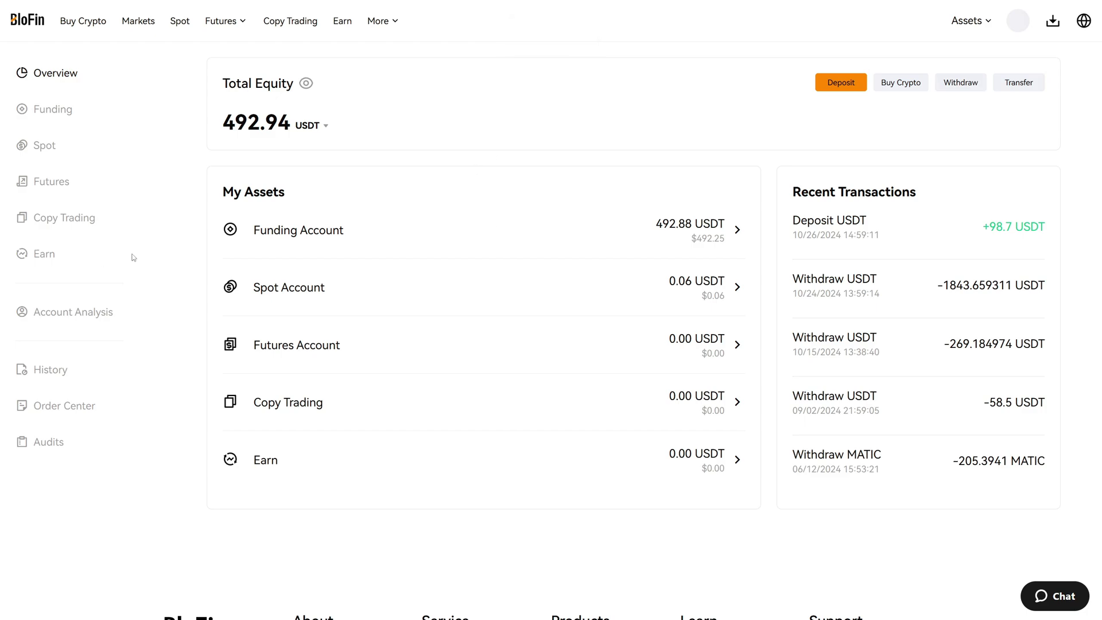
# Start a BloFin withdrawal with USDT Tether chosen, showing 492.88028247 USDT available.
pyautogui.click(957, 86)
pyautogui.click(281, 138)
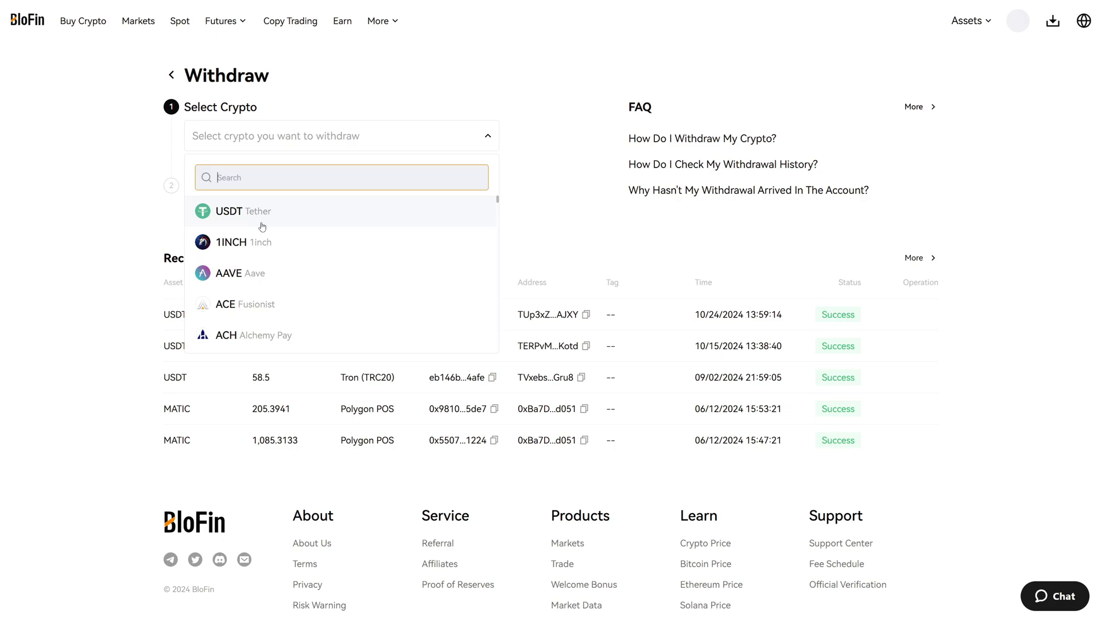
pyautogui.click(229, 222)
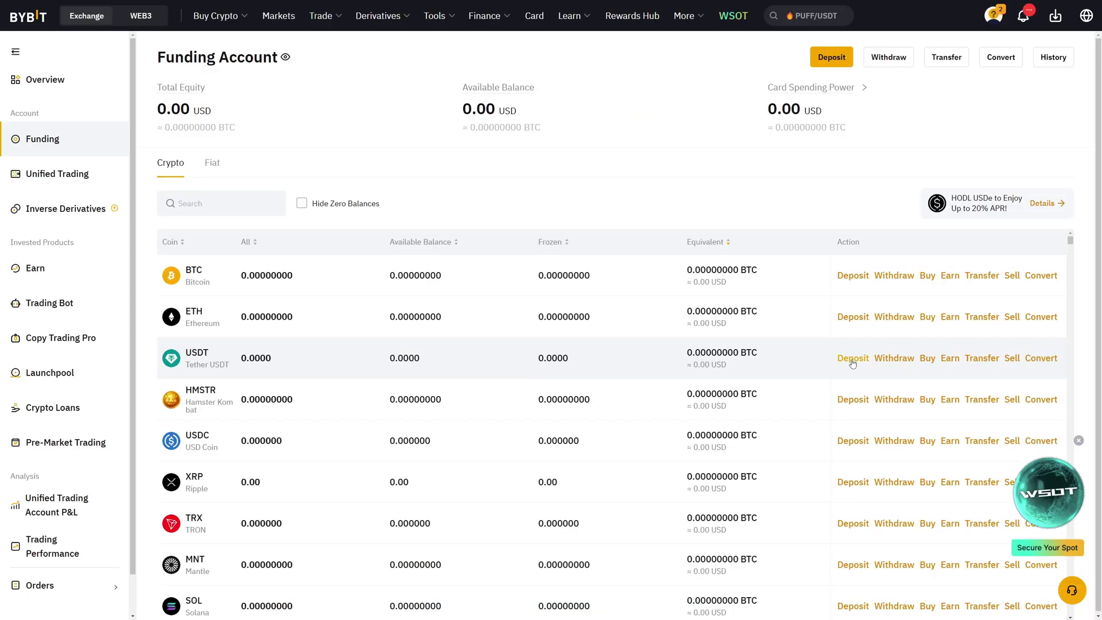
# Copy Bybit's USDT deposit address on TRC20 after acknowledging the network warning.
pyautogui.click(852, 359)
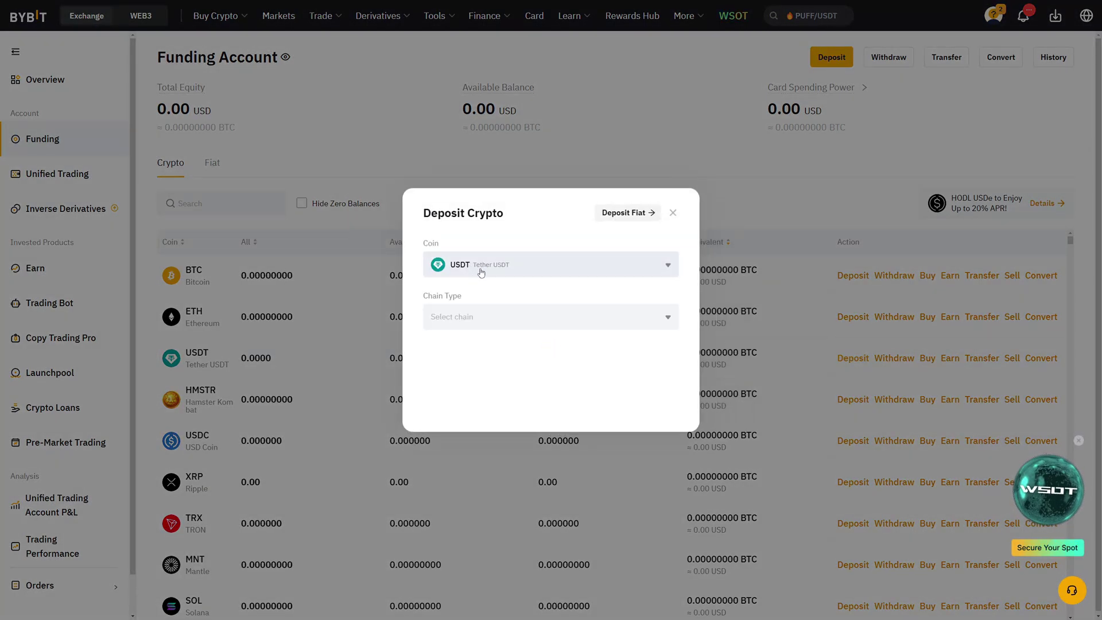
pyautogui.click(501, 323)
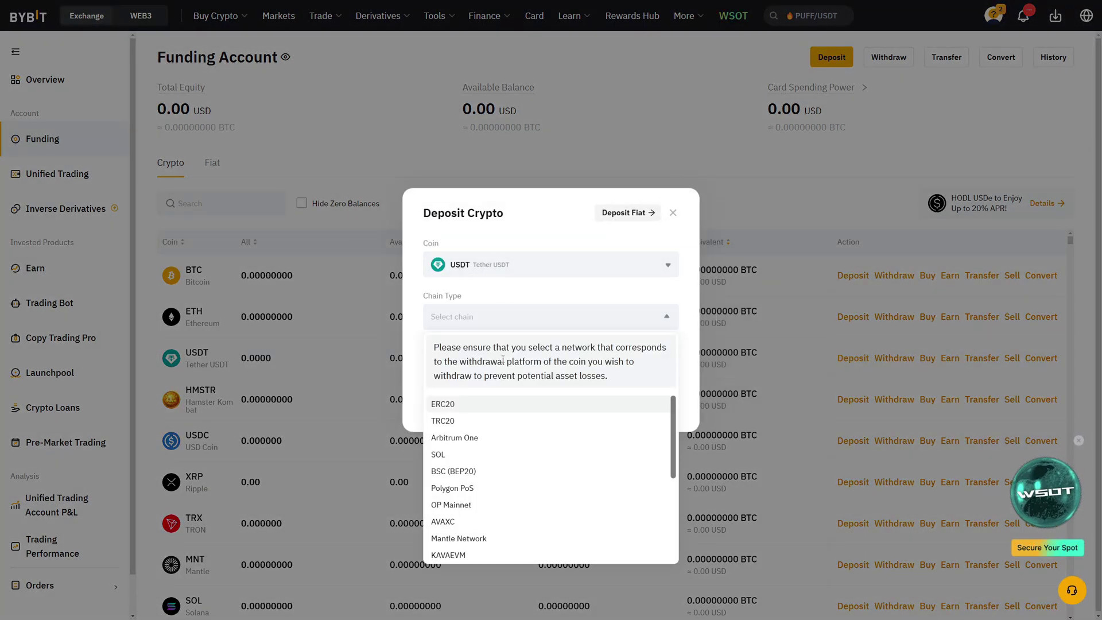
pyautogui.click(485, 426)
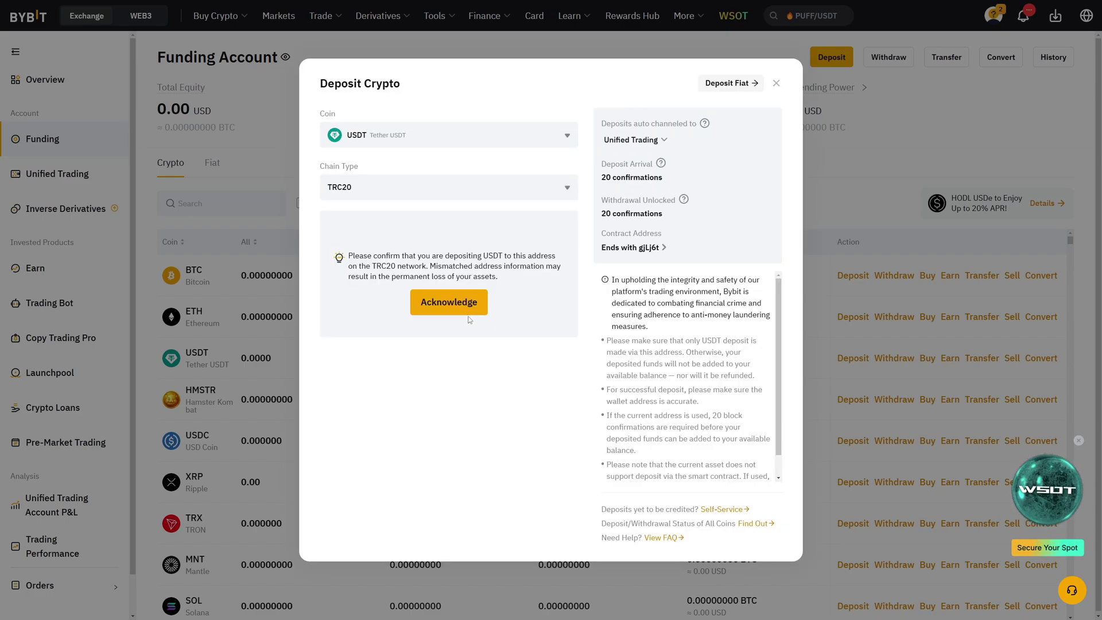
pyautogui.click(452, 297)
pyautogui.click(555, 253)
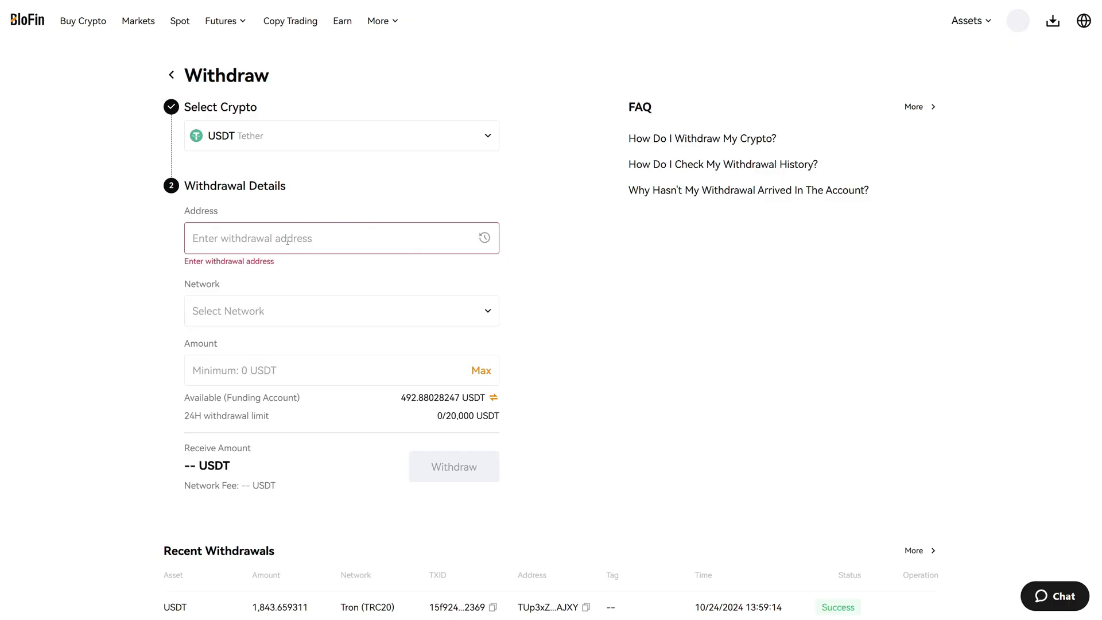
# Paste the Bybit deposit address as the destination and choose the Tron (TRC20) network.
pyautogui.click(287, 240)
pyautogui.hotkey('ctrl', 'v')
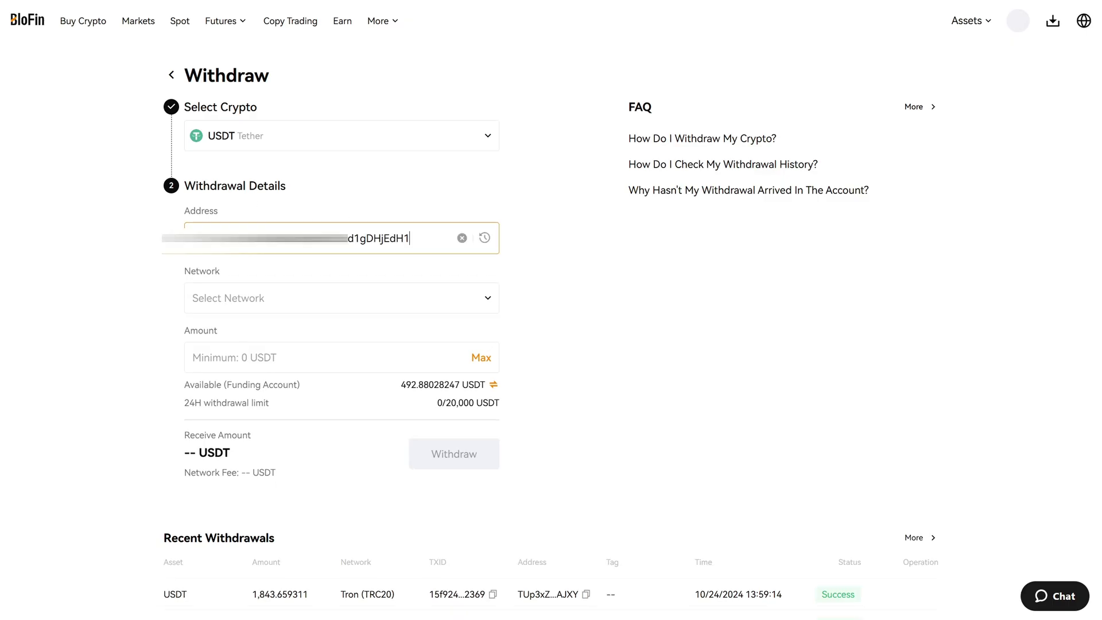
pyautogui.click(639, 266)
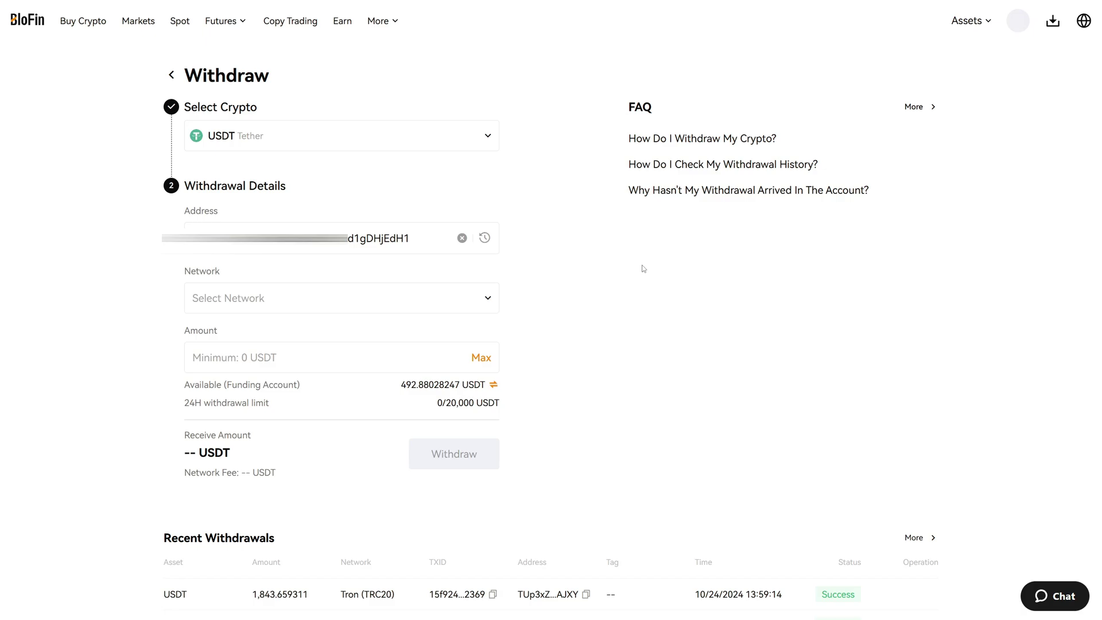
pyautogui.click(418, 305)
pyautogui.click(351, 350)
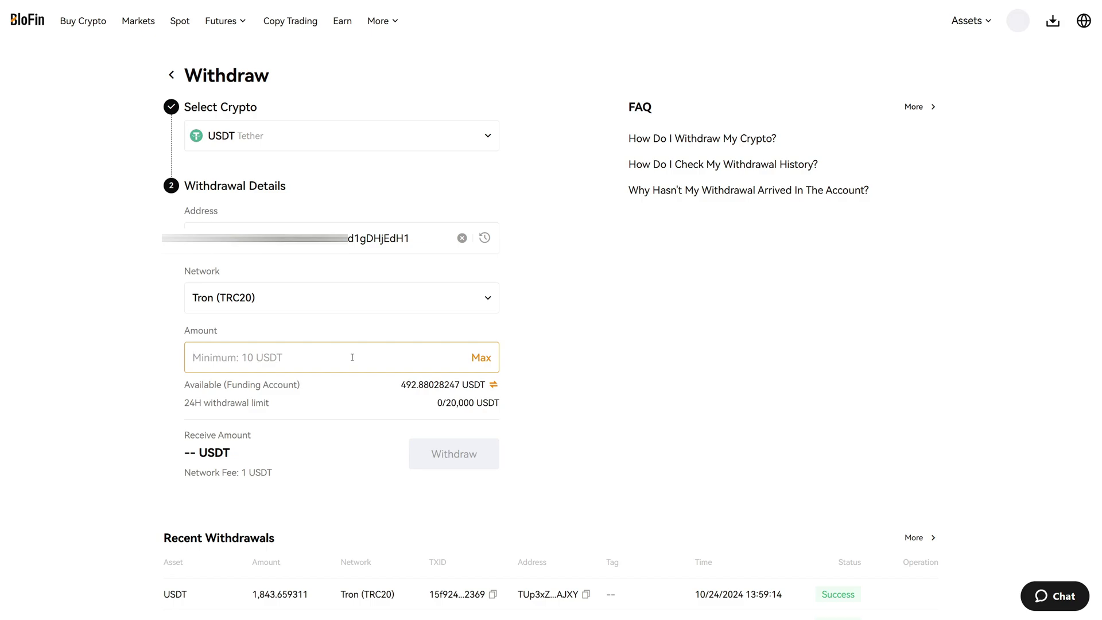
# Enter 100 USDT as the amount, giving 99 USDT received after the 1 USDT fee.
pyautogui.write('100')
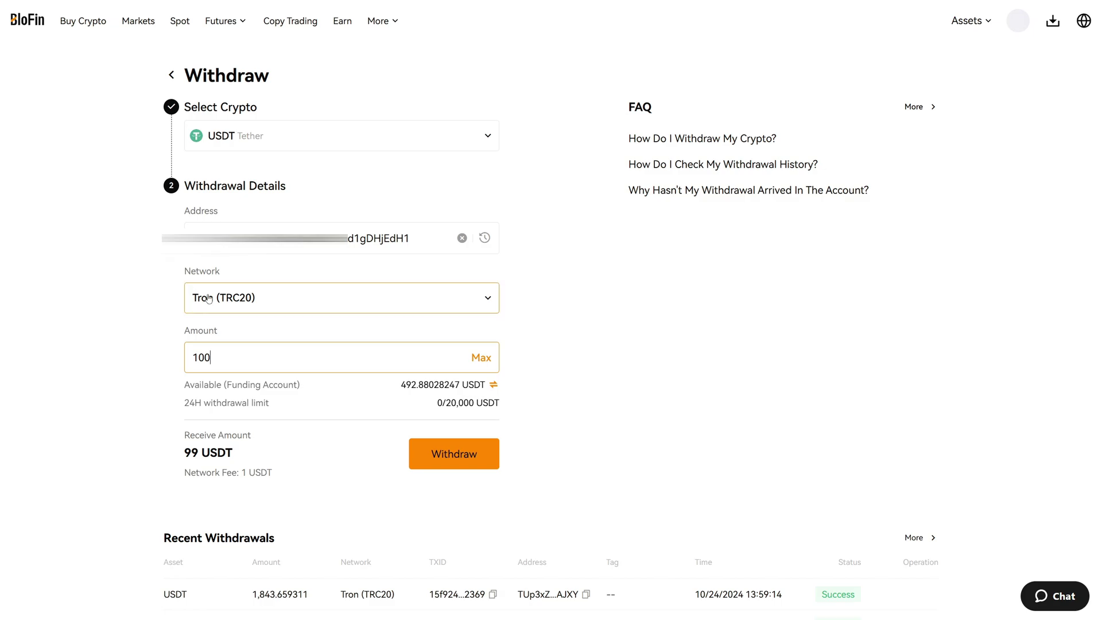
pyautogui.click(631, 355)
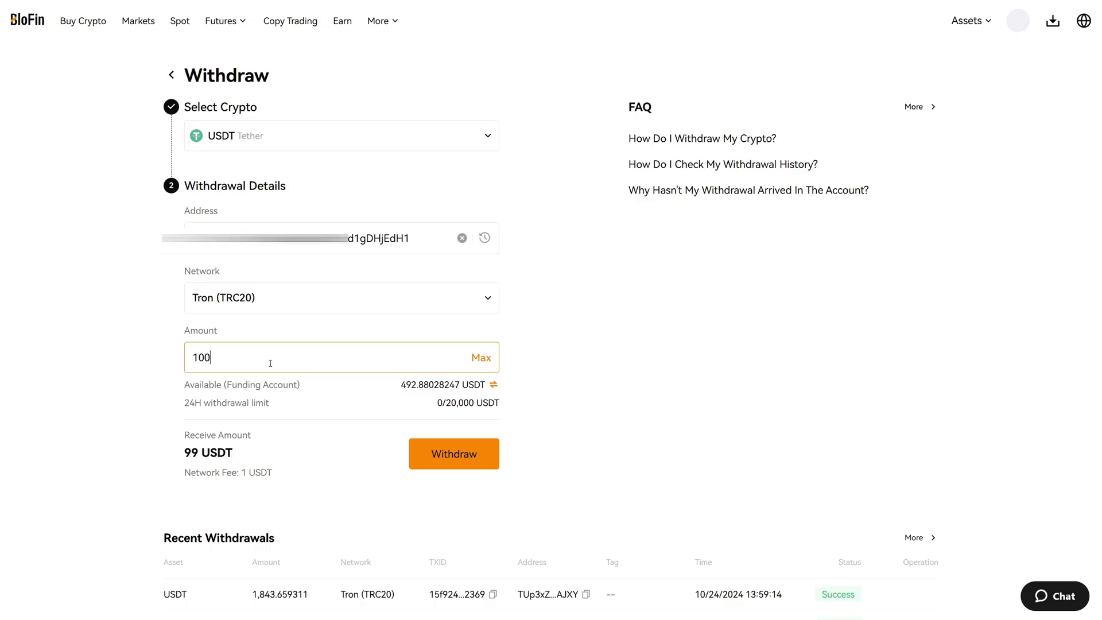
pyautogui.moveTo(270, 362); pyautogui.dragTo(177, 363)
pyautogui.click(167, 375)
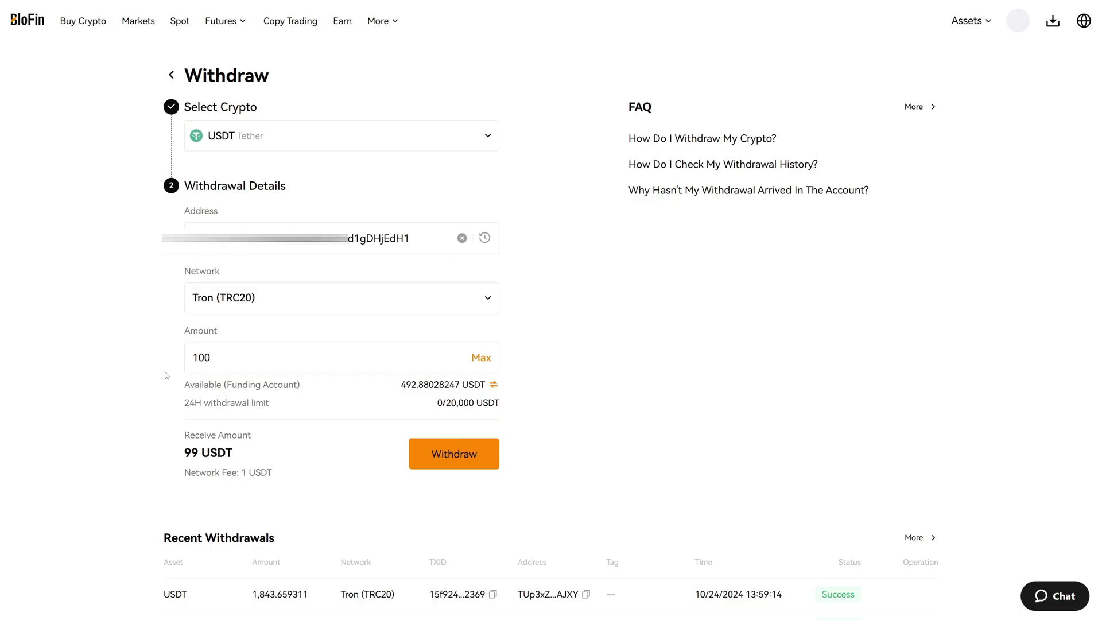
# Submit and confirm the 99 USDT TRC20 withdrawal, then check it is listed as Reviewing.
pyautogui.click(459, 460)
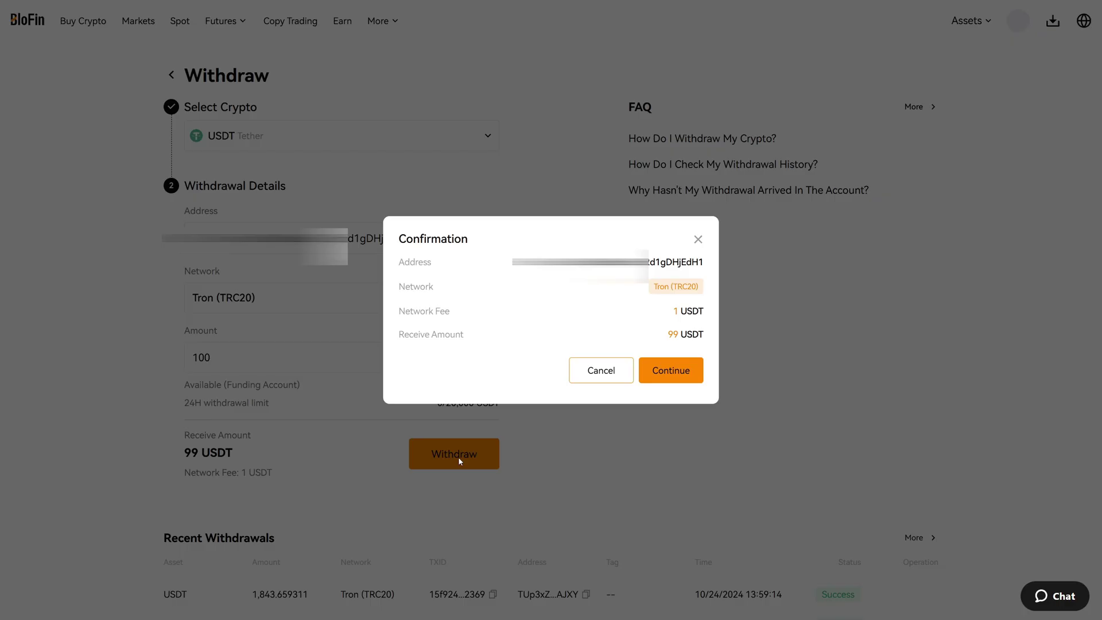
pyautogui.click(669, 376)
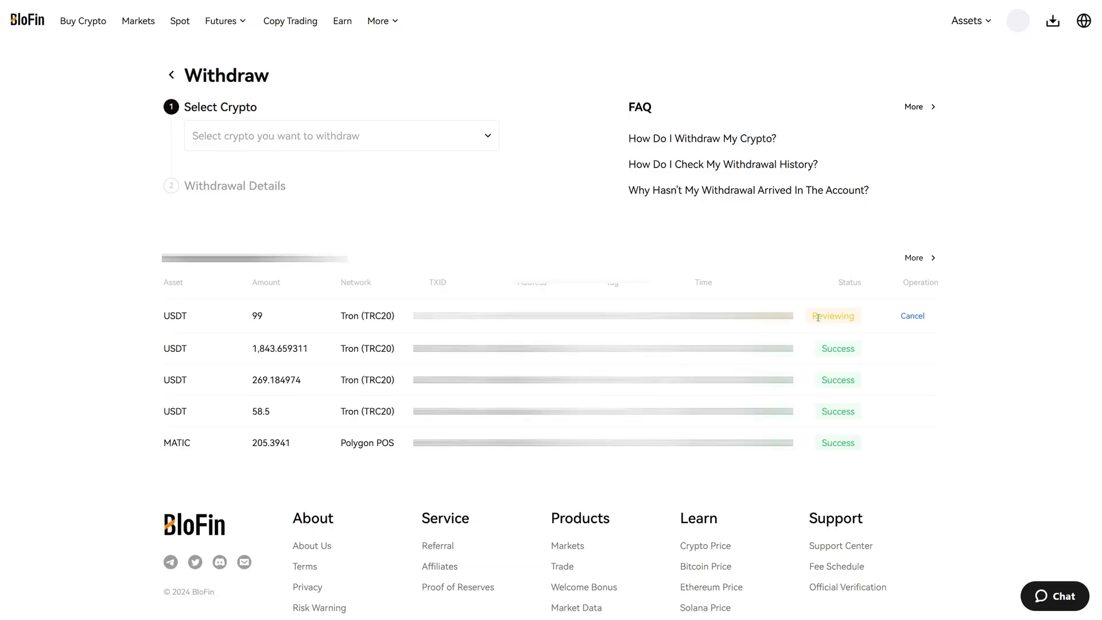
pyautogui.moveTo(818, 317); pyautogui.dragTo(856, 319)
pyautogui.click(862, 325)
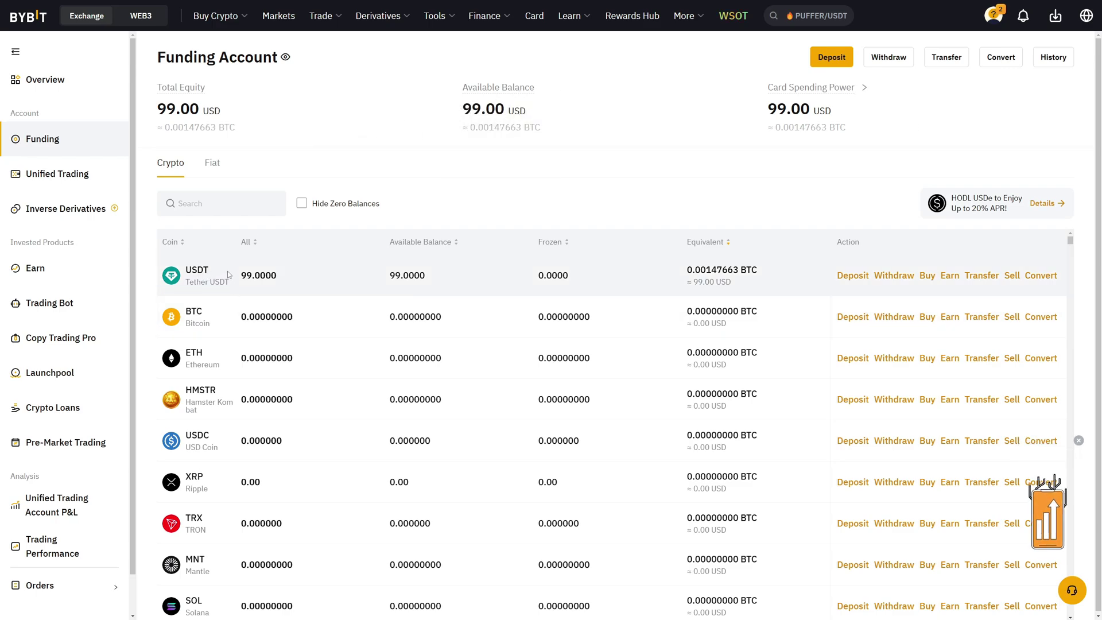
# Verify Bybit's Funding Account shows the received 99.0000 USDT.
pyautogui.moveTo(242, 273); pyautogui.dragTo(287, 276)
pyautogui.click(287, 276)
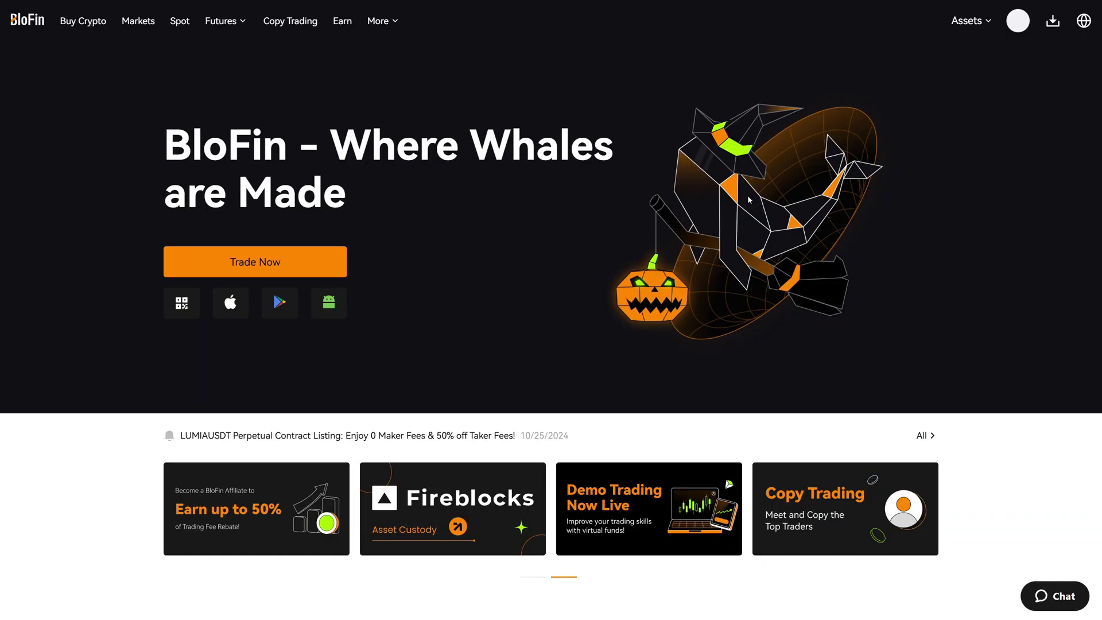